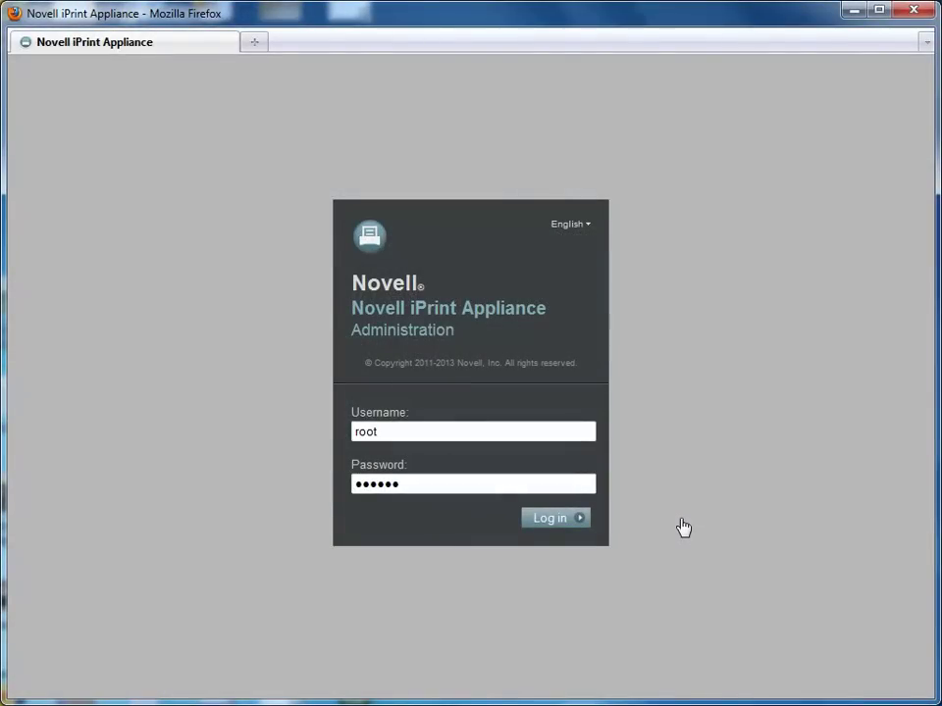
# Step: Log in and export the iPrint configuration as a zip using the eDirectory administrator password
pyautogui.click(554, 520)
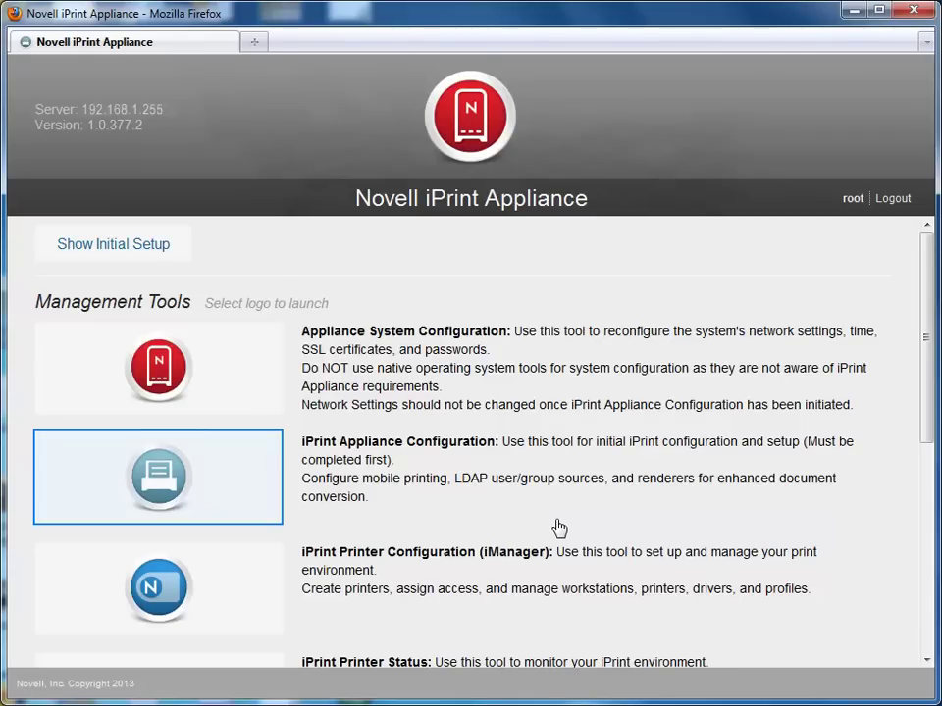
pyautogui.click(225, 487)
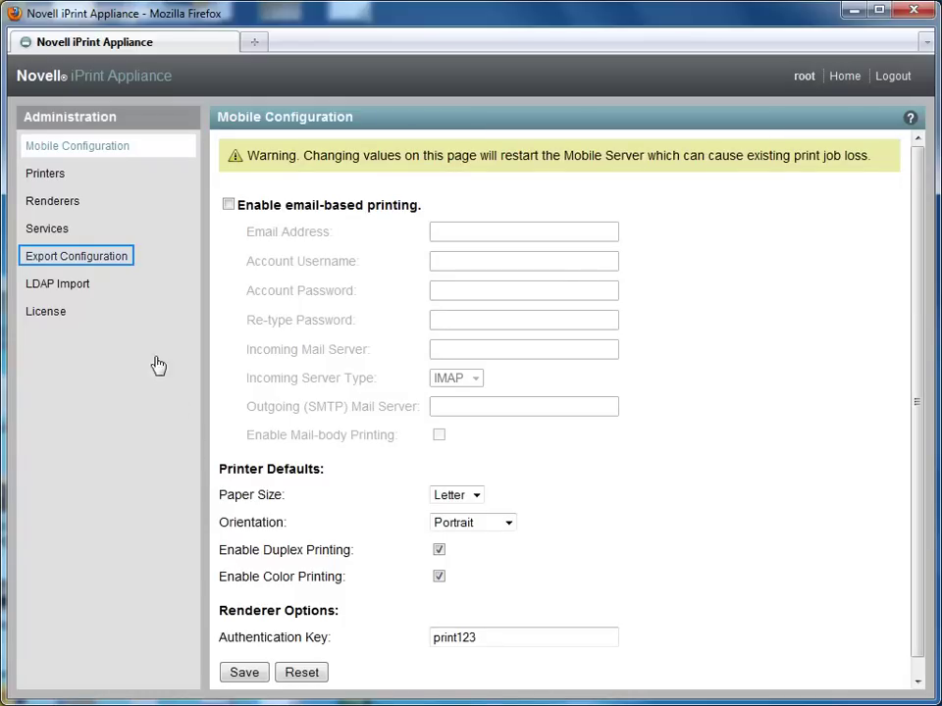
pyautogui.click(110, 256)
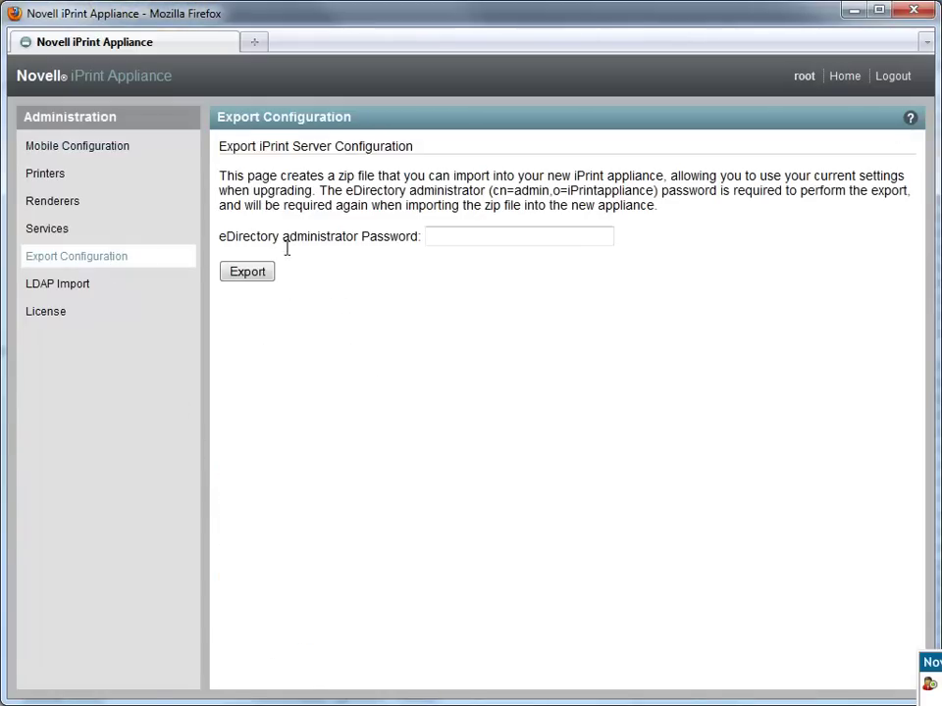
pyautogui.click(476, 238)
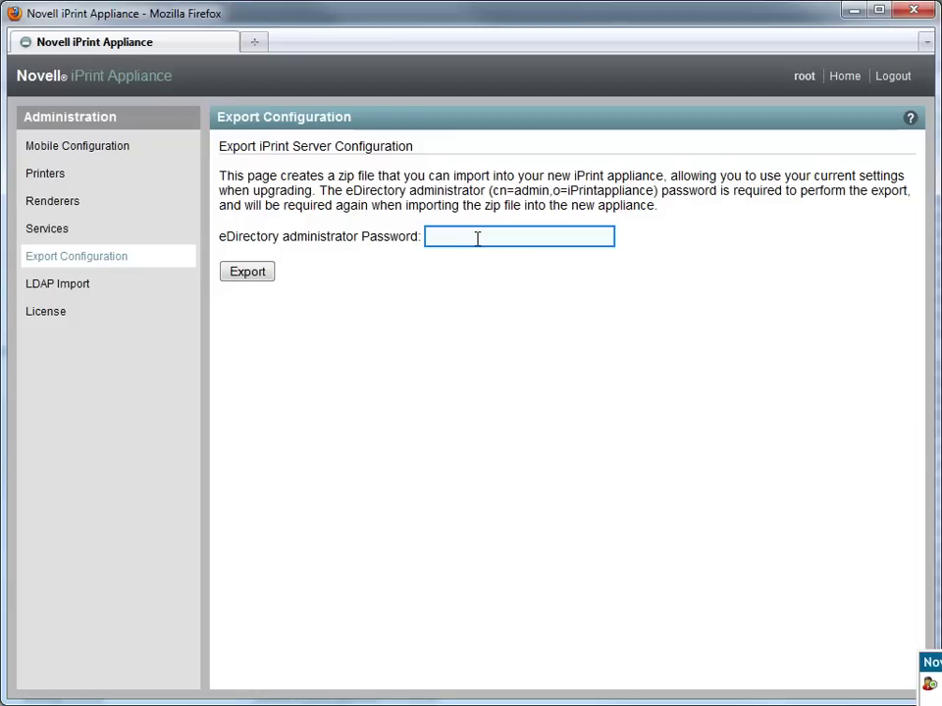
pyautogui.write('novell')
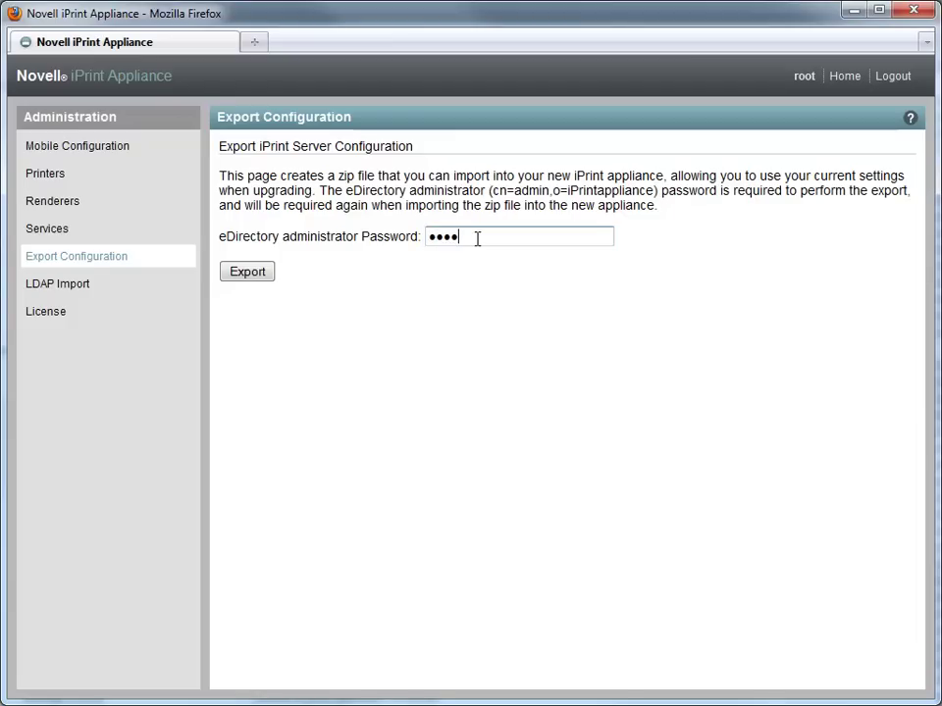
pyautogui.press('Tab')
pyautogui.click(249, 269)
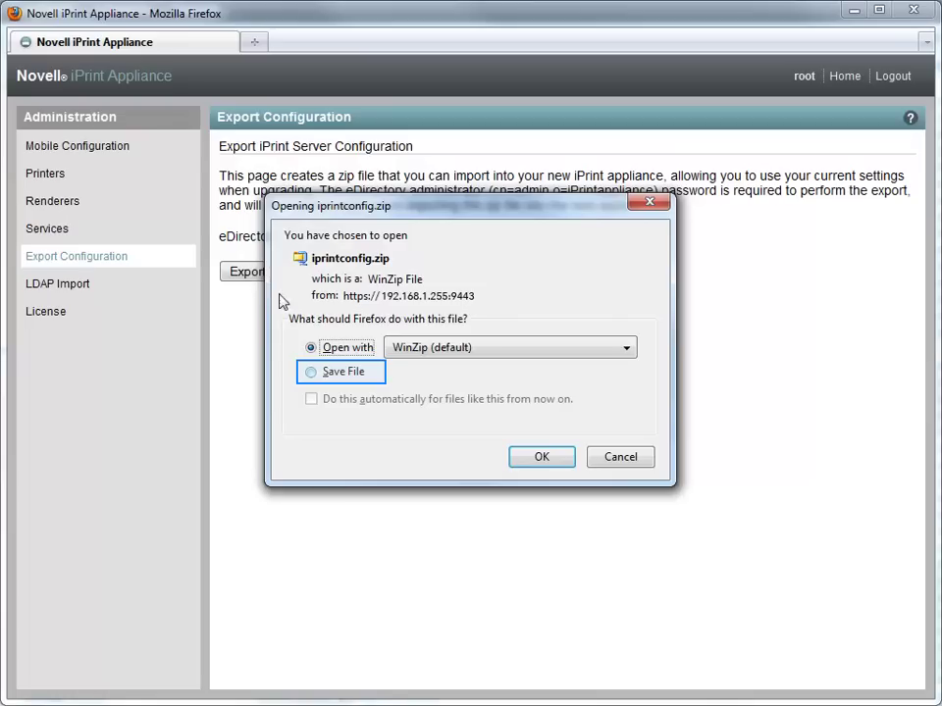
# Step: Save iprintconfig.zip to disk and close the Firefox Downloads list
pyautogui.click(346, 375)
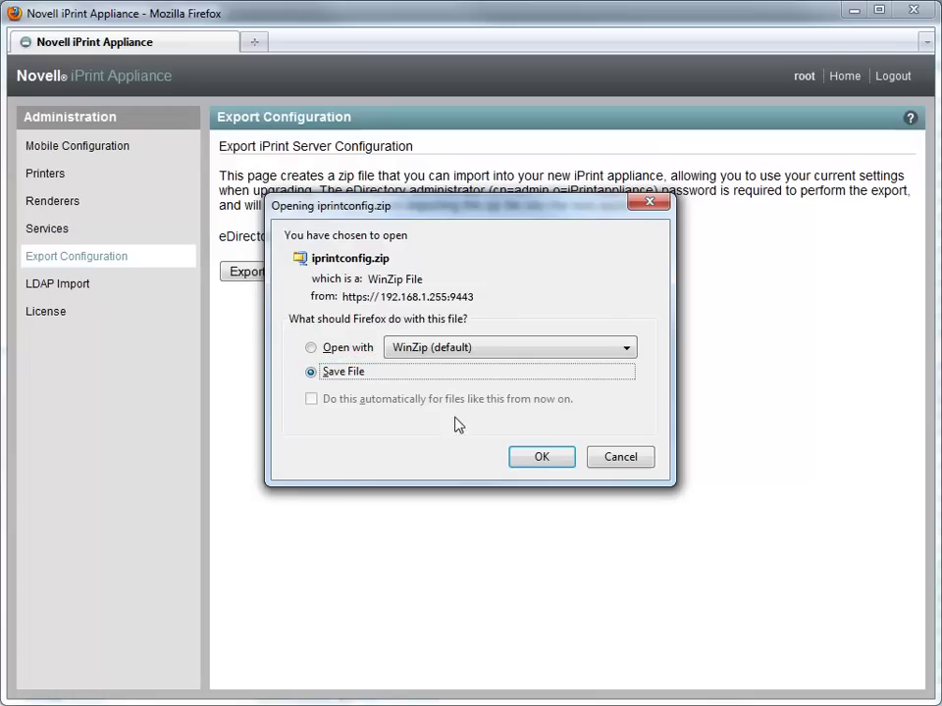
pyautogui.click(540, 459)
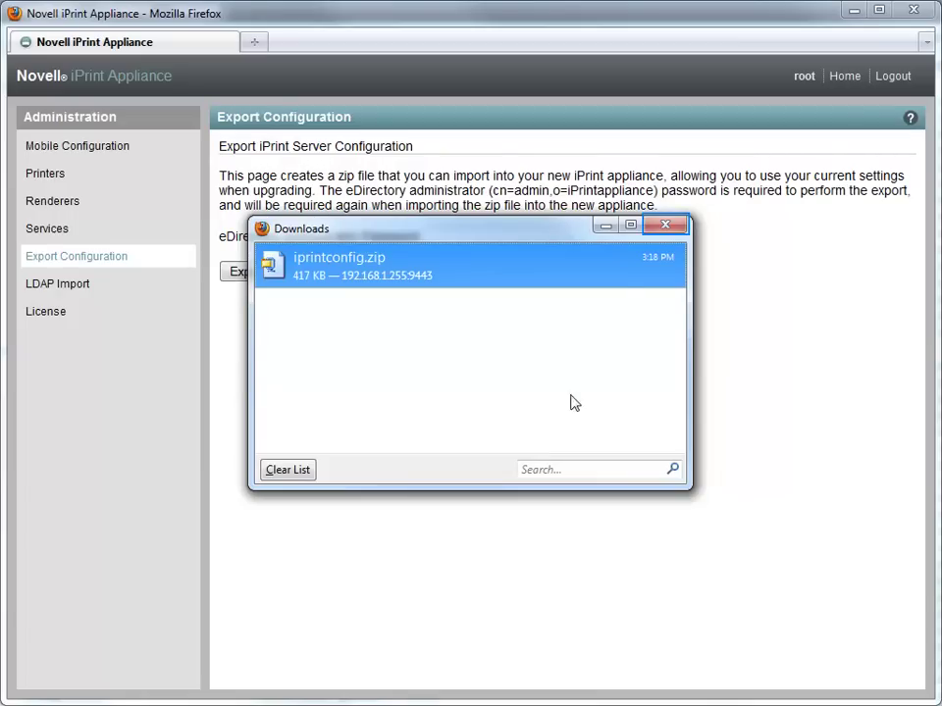
pyautogui.click(666, 224)
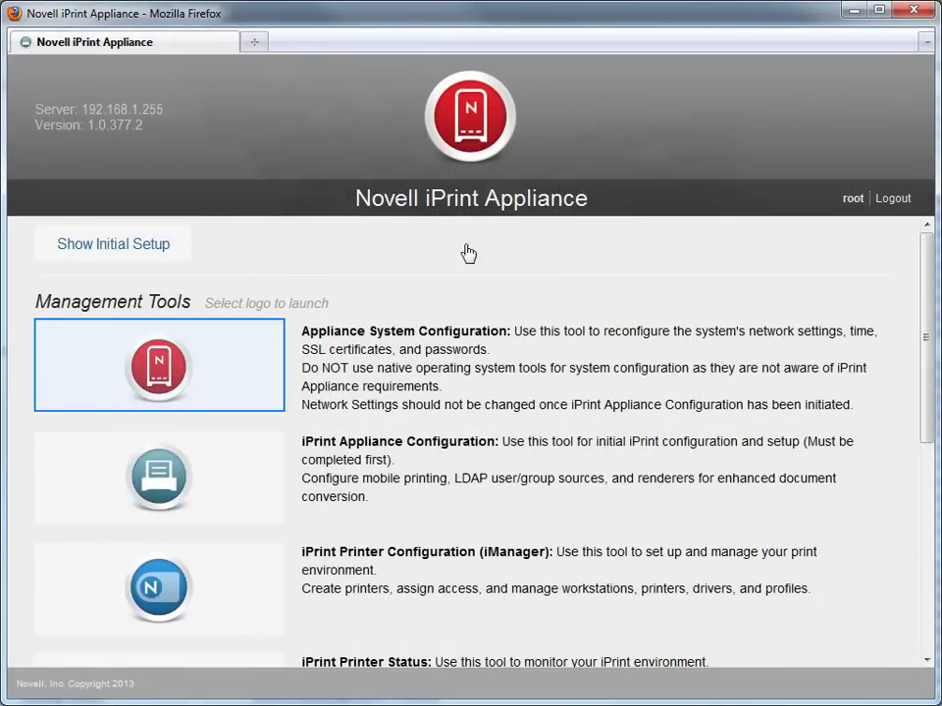
# Step: Shut down the old appliance from Appliance System Configuration
pyautogui.click(186, 377)
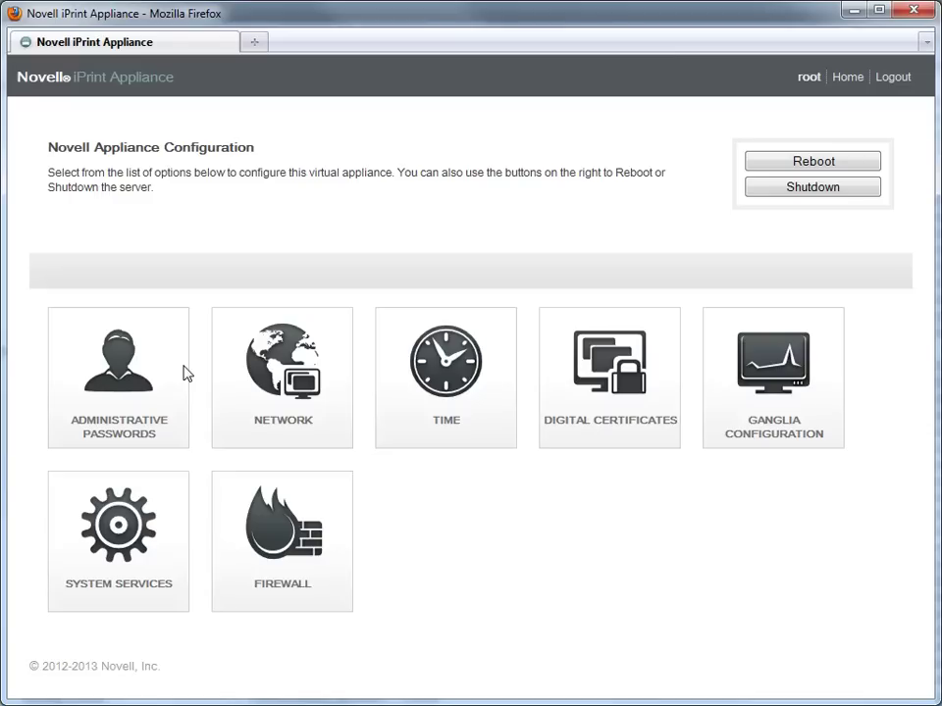
pyautogui.click(787, 192)
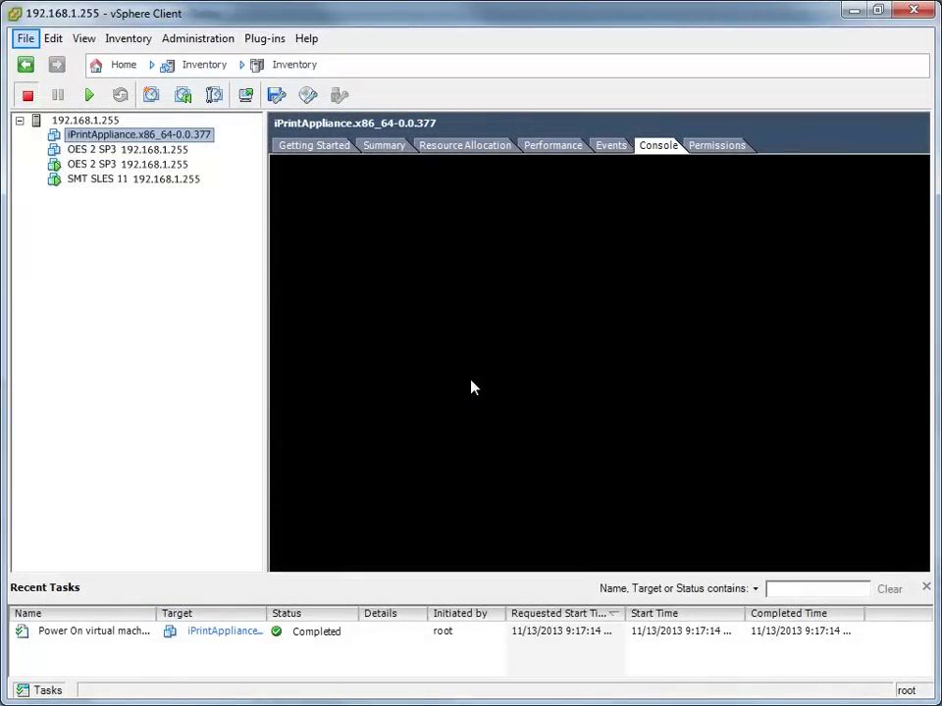
# Step: Start an OVF deployment from iPrintAppliance.x86_64-1.0.1.69.ovf in the iPrintAppliance-1.0.1.69 folder
pyautogui.click(22, 40)
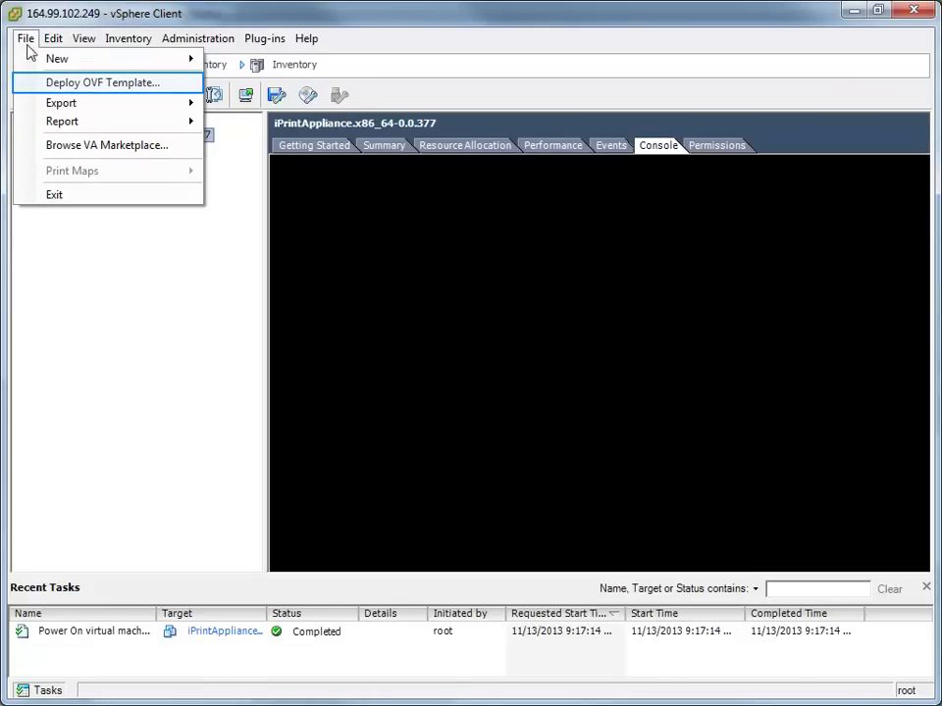
pyautogui.click(62, 83)
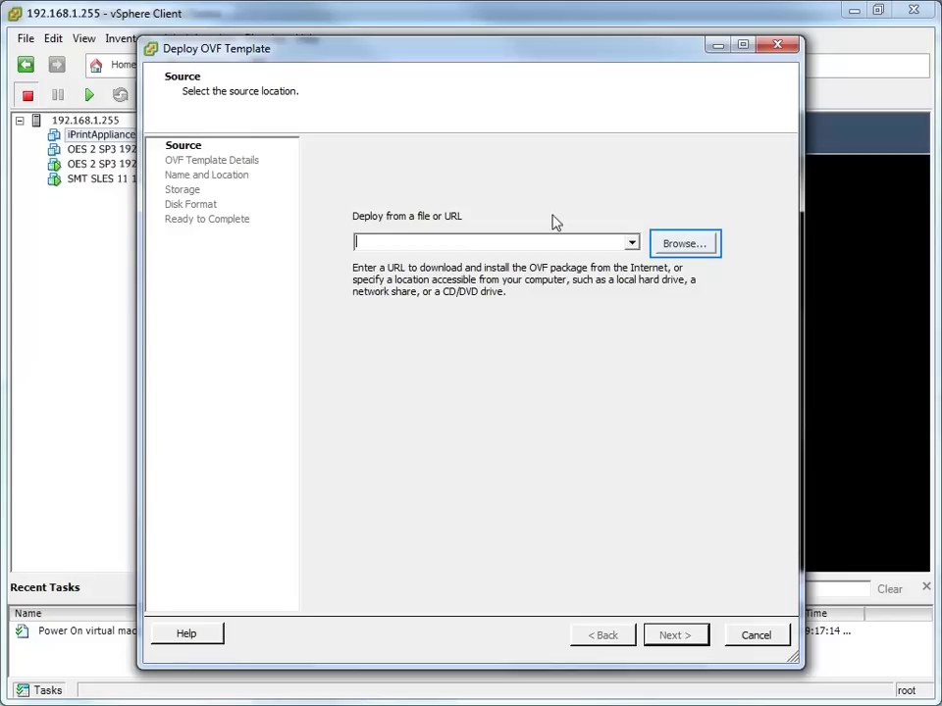
pyautogui.click(679, 246)
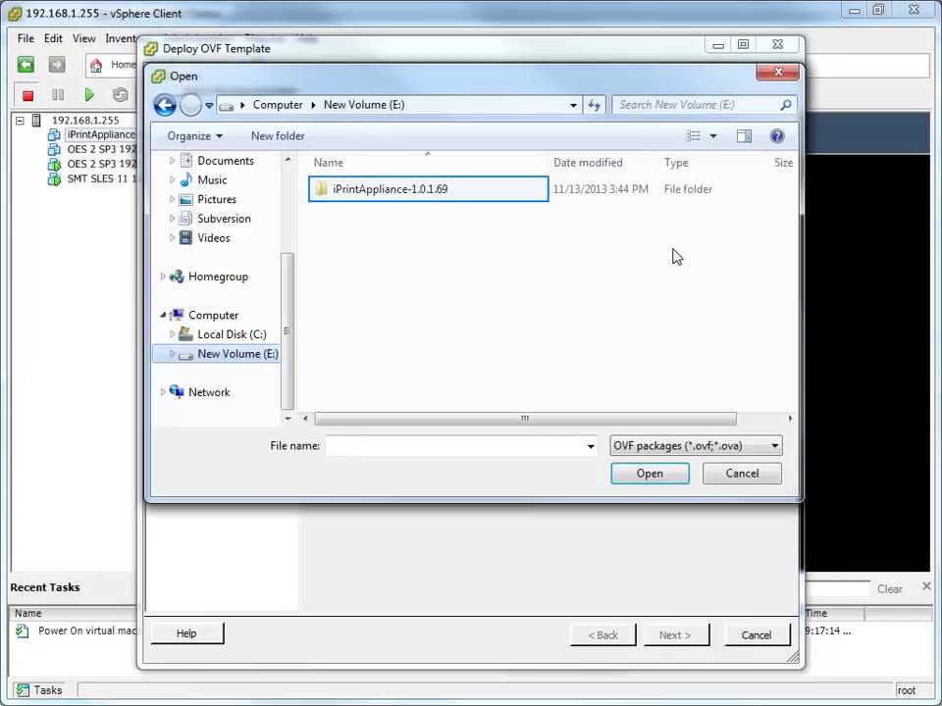
pyautogui.doubleClick(443, 190)
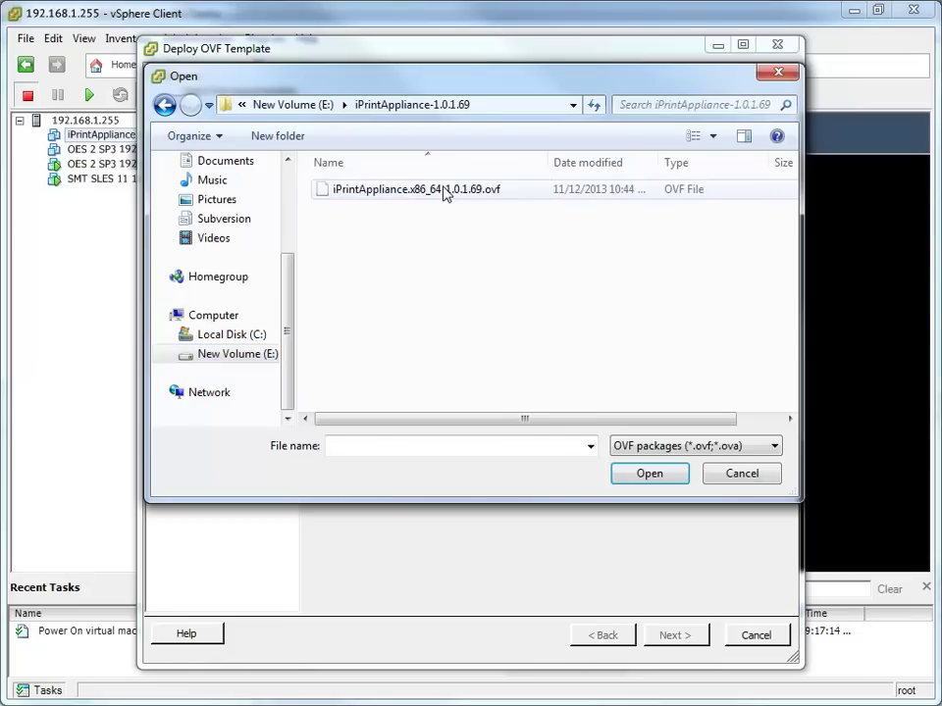
pyautogui.click(444, 191)
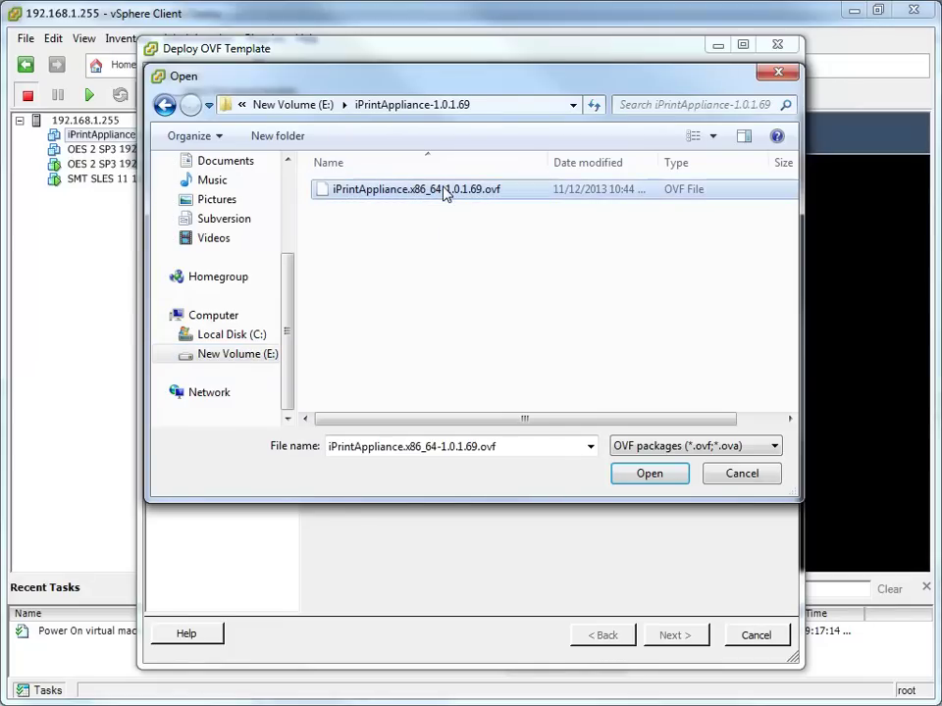
pyautogui.click(648, 474)
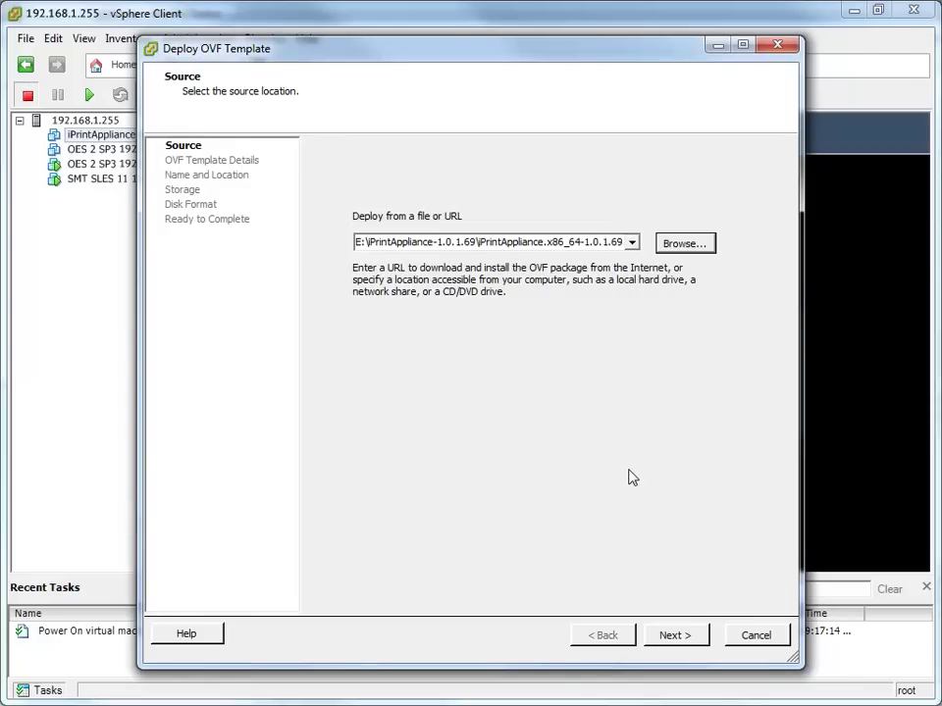
# Step: Deploy it as Novell iPrint on datastore1 with Thick Provision Lazy Zeroed disks
pyautogui.click(675, 636)
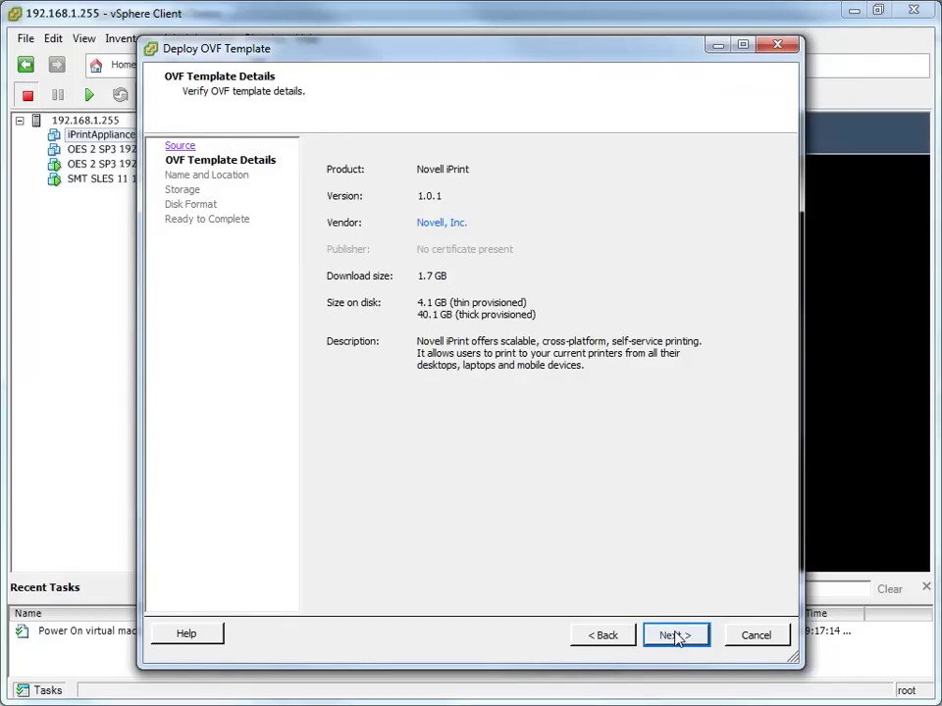
pyautogui.click(675, 636)
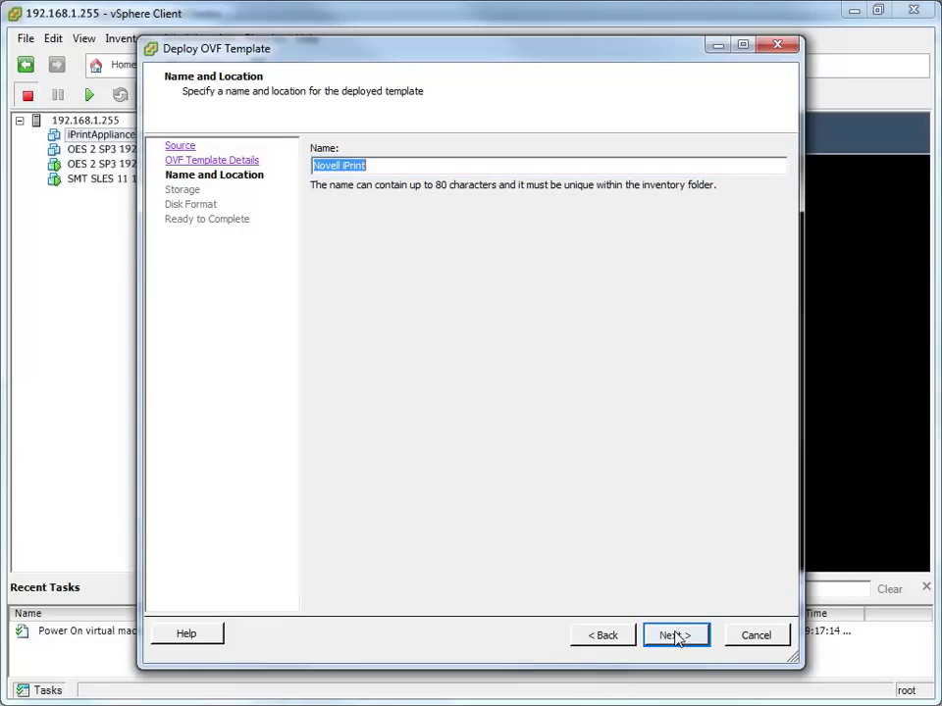
pyautogui.click(676, 636)
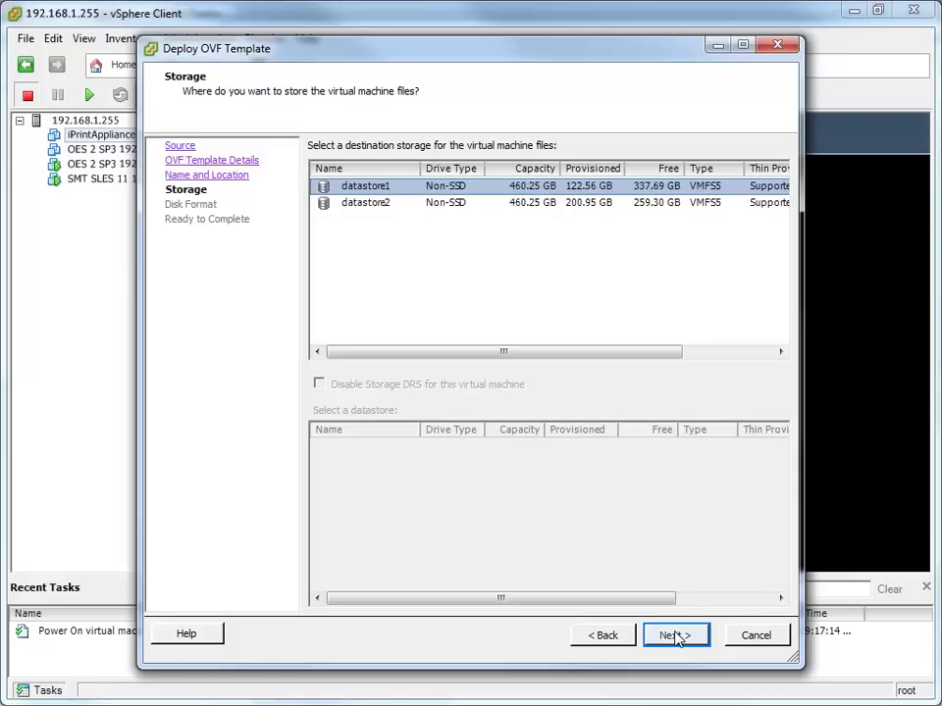
pyautogui.click(676, 635)
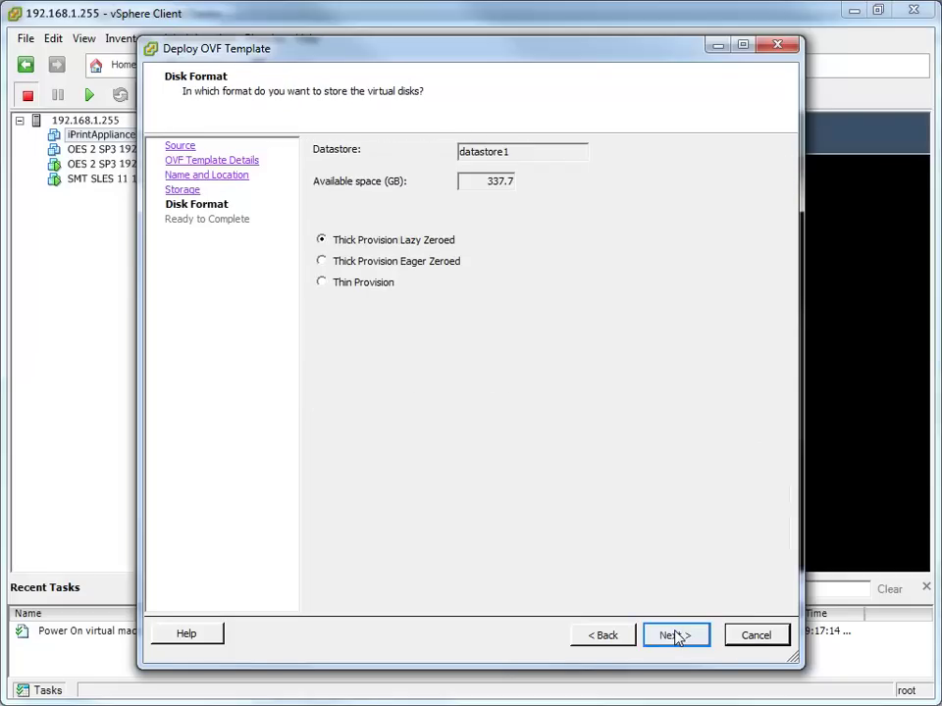
pyautogui.click(676, 636)
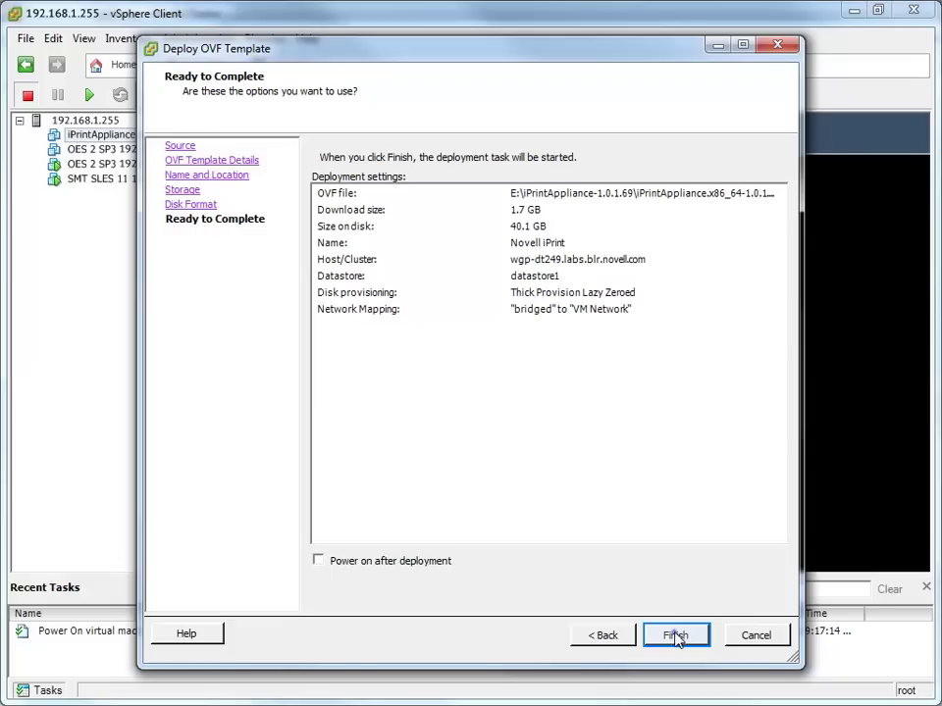
pyautogui.click(676, 636)
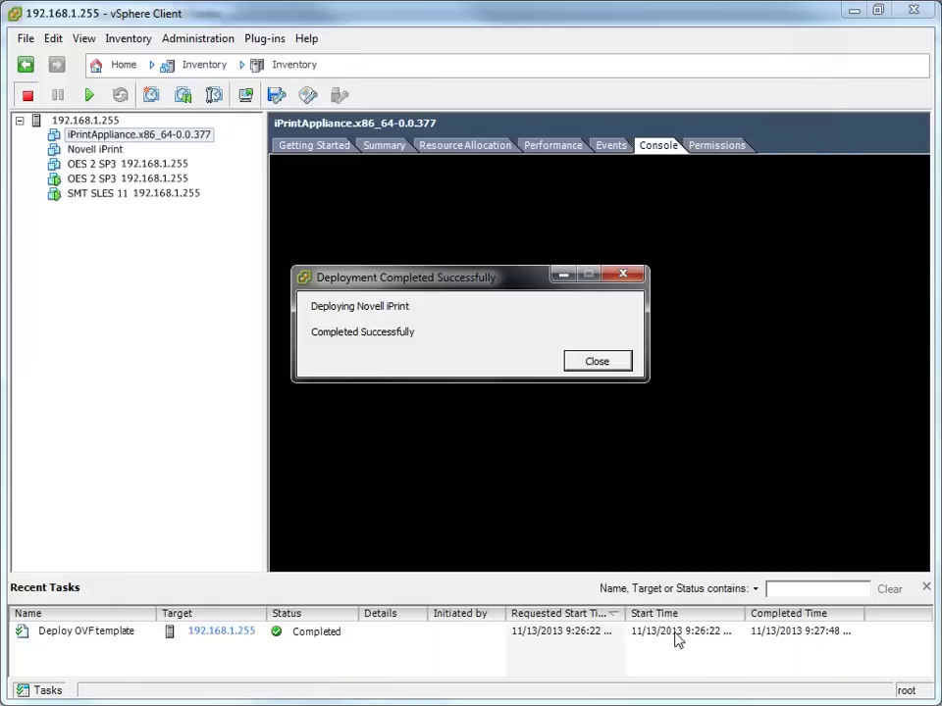
# Step: Dismiss the deployment message, power on the Novell iPrint VM, and view its console
pyautogui.click(597, 362)
pyautogui.click(599, 362)
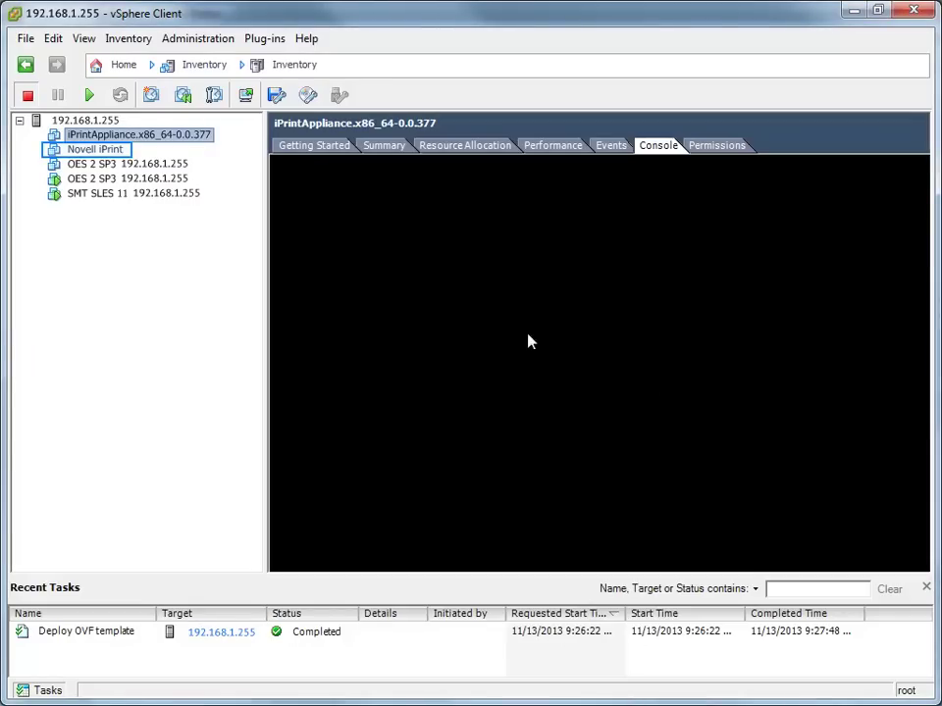
pyautogui.rightClick(82, 160)
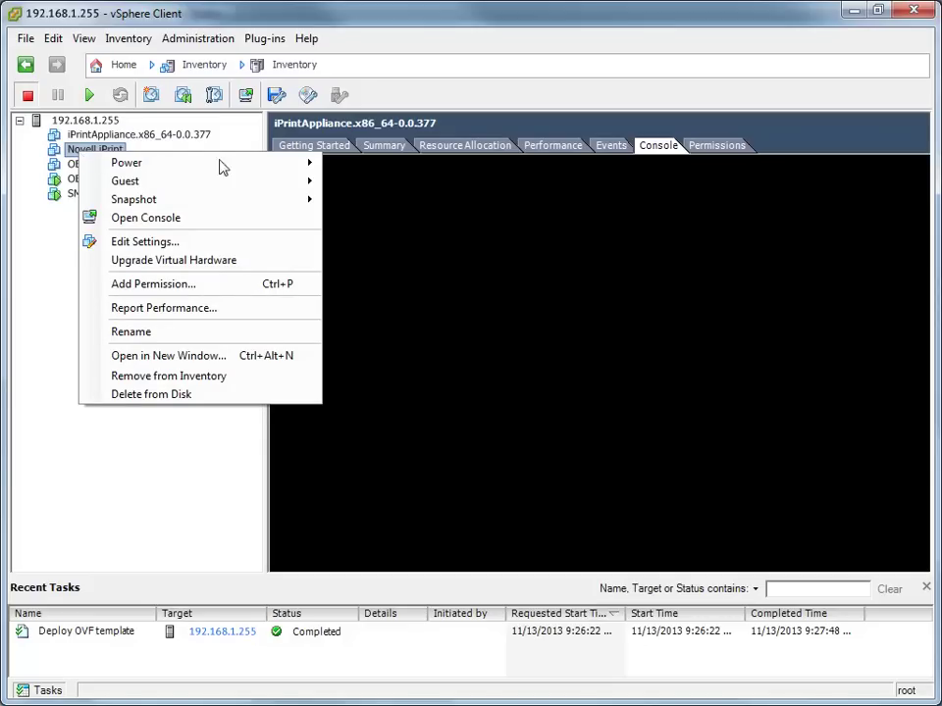
pyautogui.moveTo(312, 169)
pyautogui.click(376, 169)
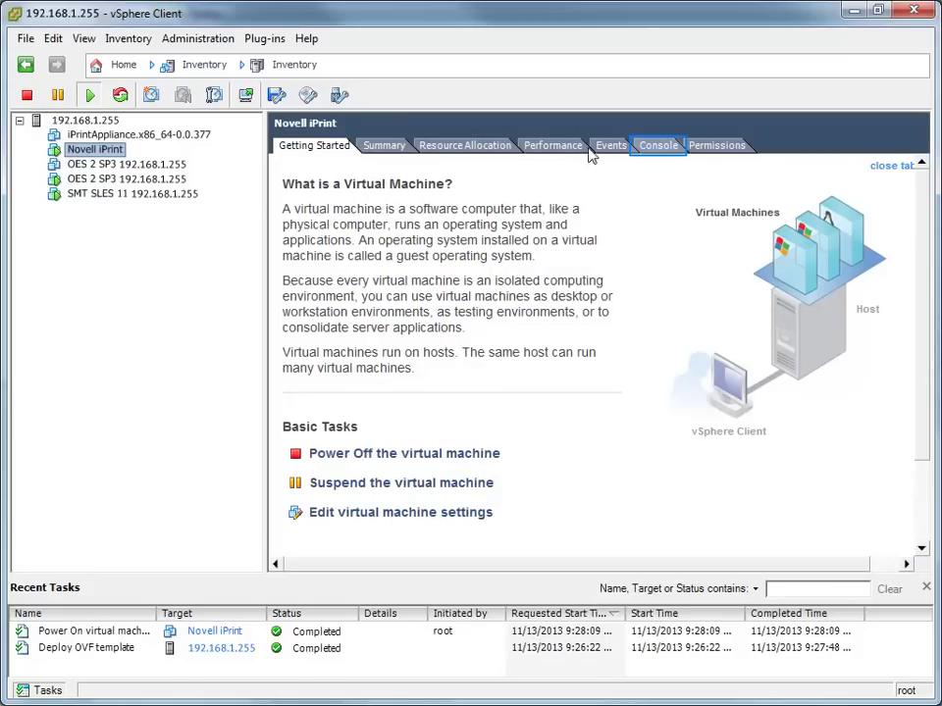
pyautogui.click(663, 147)
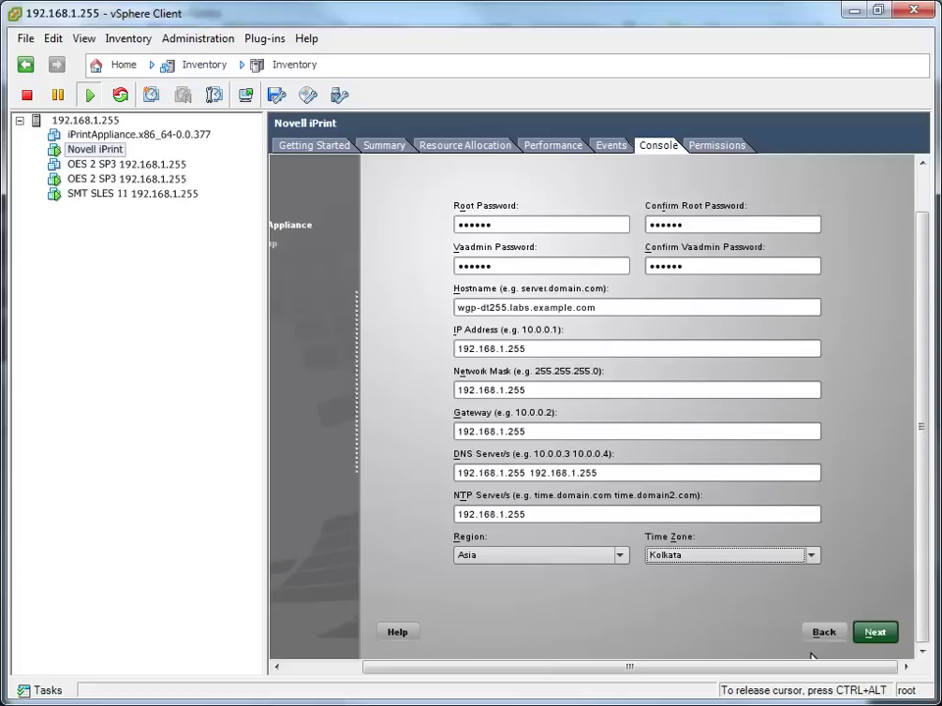
# Step: Accept network settings, keep Hard Disk storage, continue past the system-disk warning, and configure
pyautogui.press('Tab')
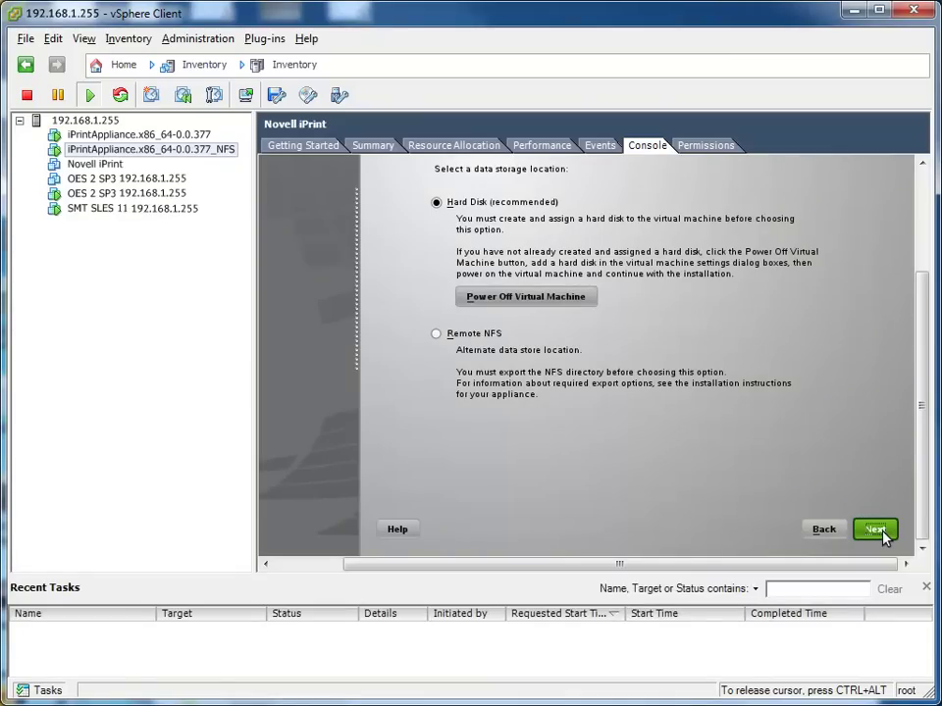
pyautogui.press('Tab')
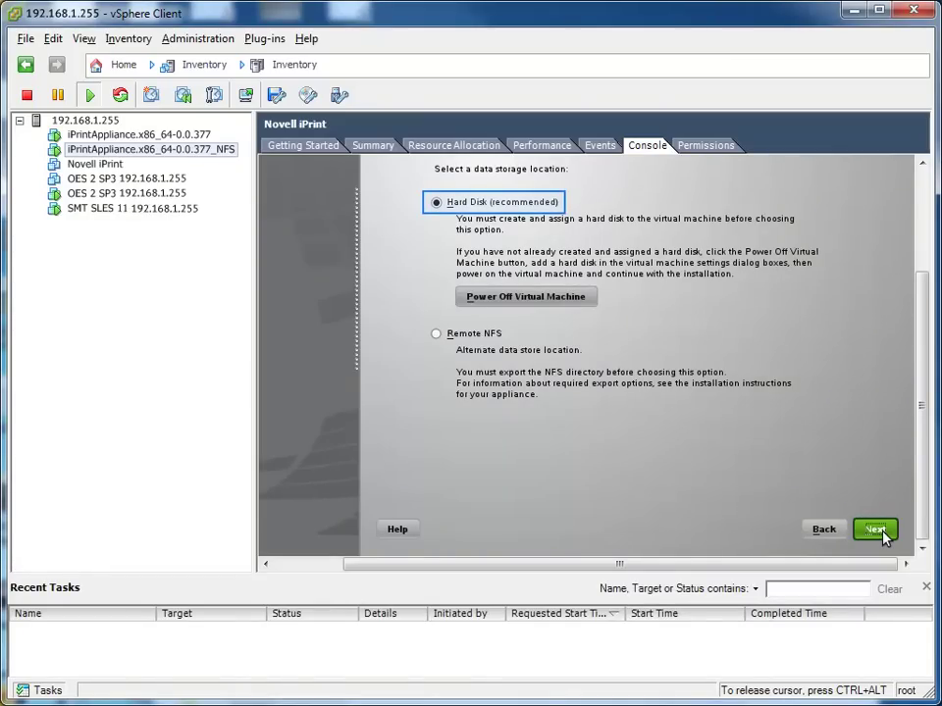
pyautogui.press('Tab')
pyautogui.press('Tab')
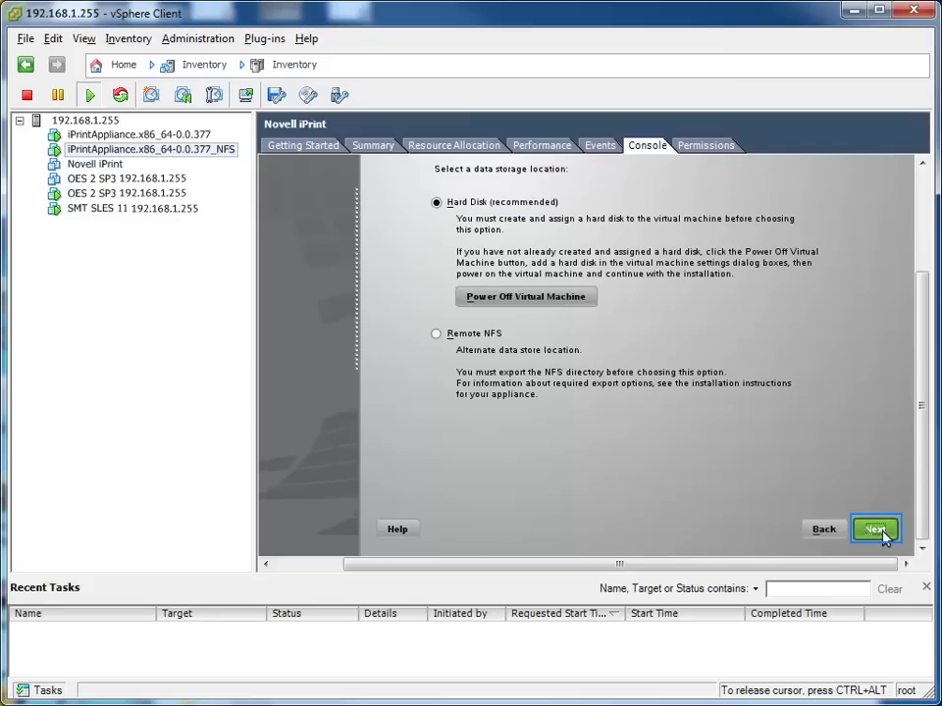
pyautogui.click(872, 530)
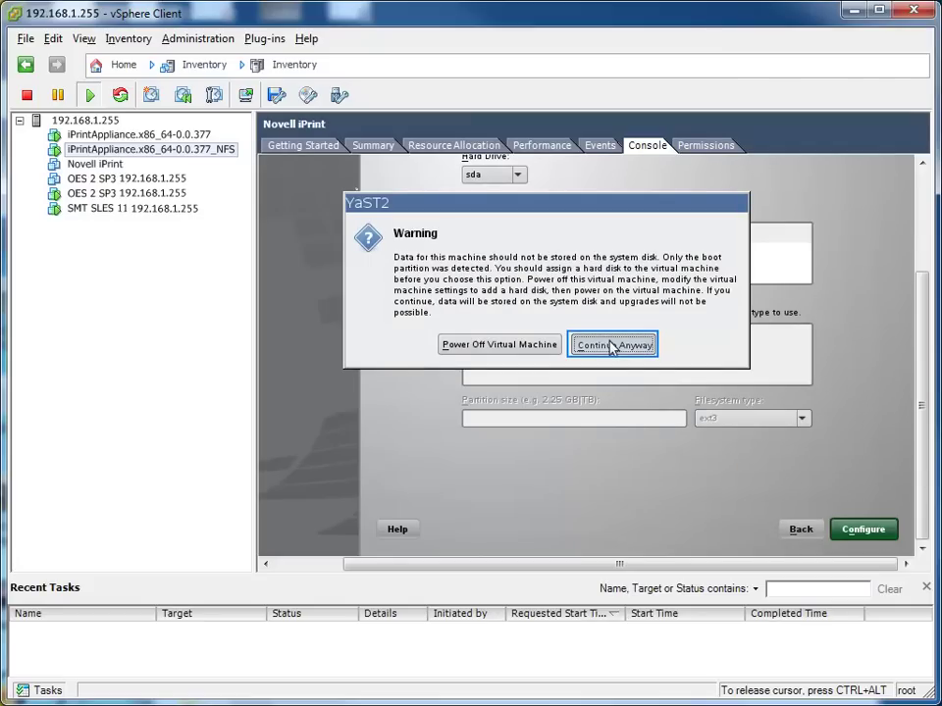
pyautogui.click(612, 347)
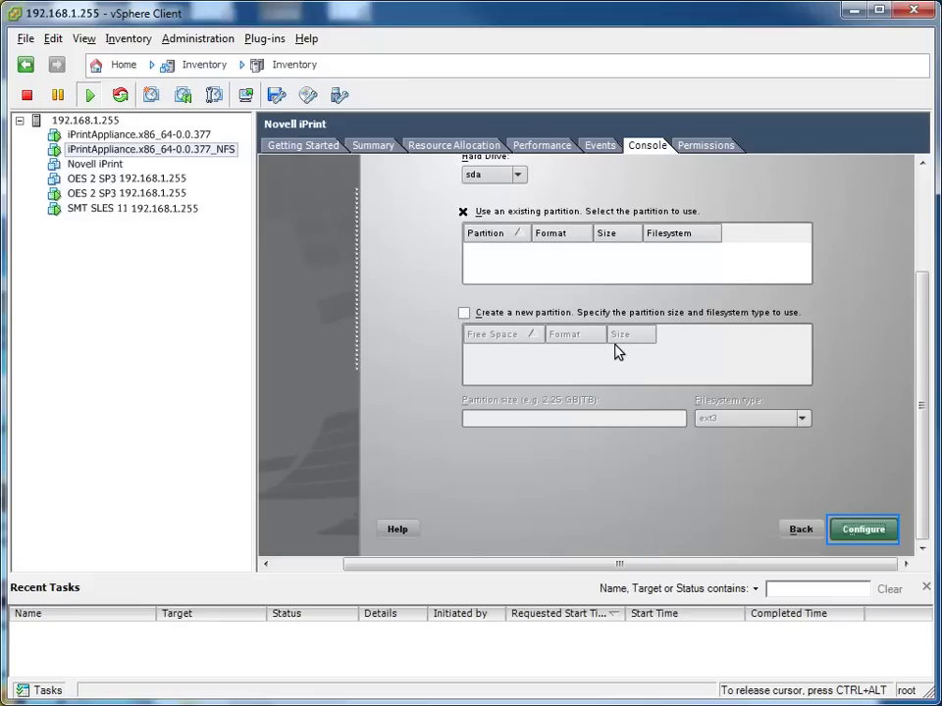
pyautogui.click(872, 531)
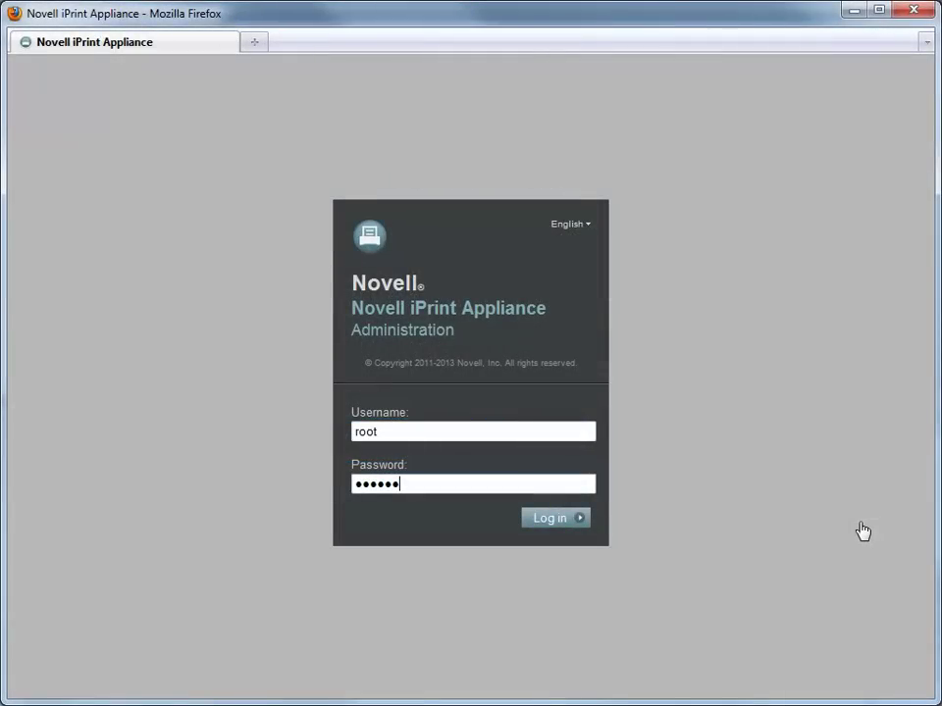
# Step: Log in as root, open iPrint Appliance Configuration, and choose Upgrade in the wizard
pyautogui.press('Tab')
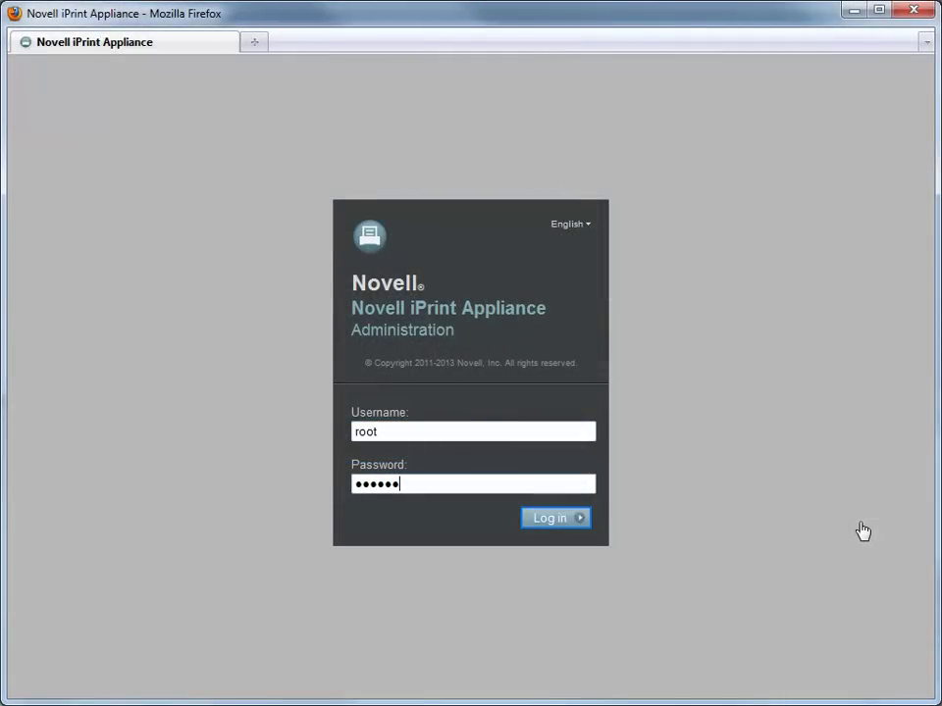
pyautogui.click(559, 519)
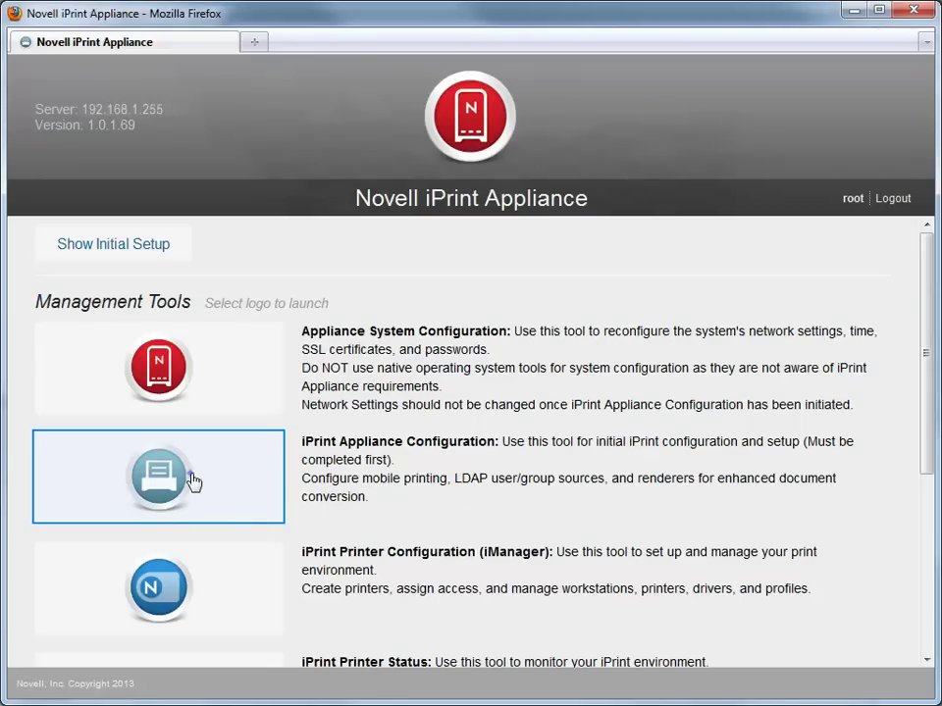
pyautogui.click(250, 483)
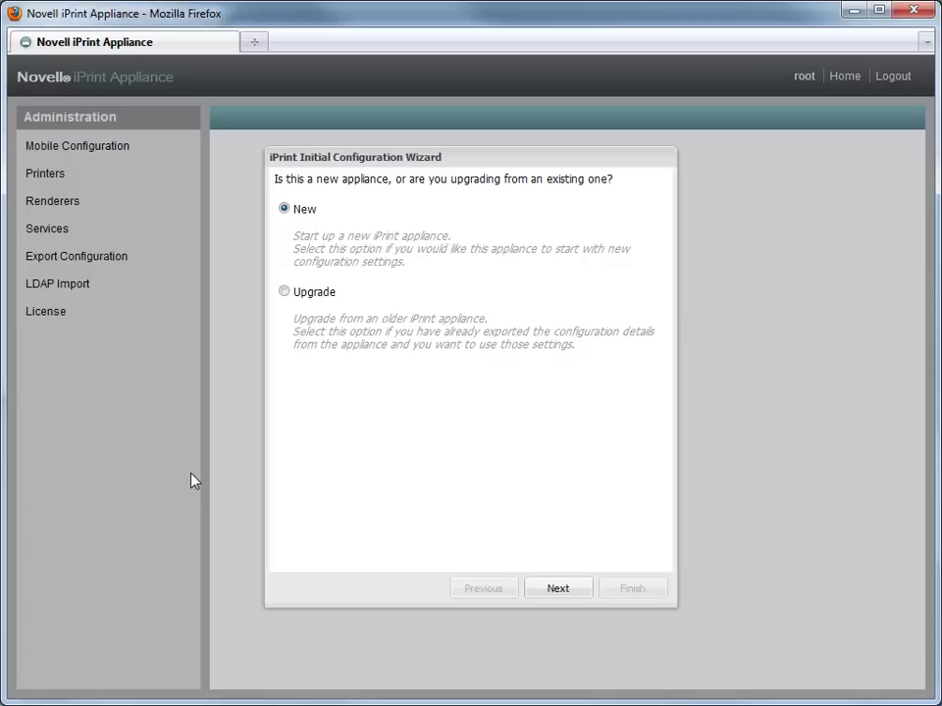
pyautogui.click(285, 295)
pyautogui.press('Tab')
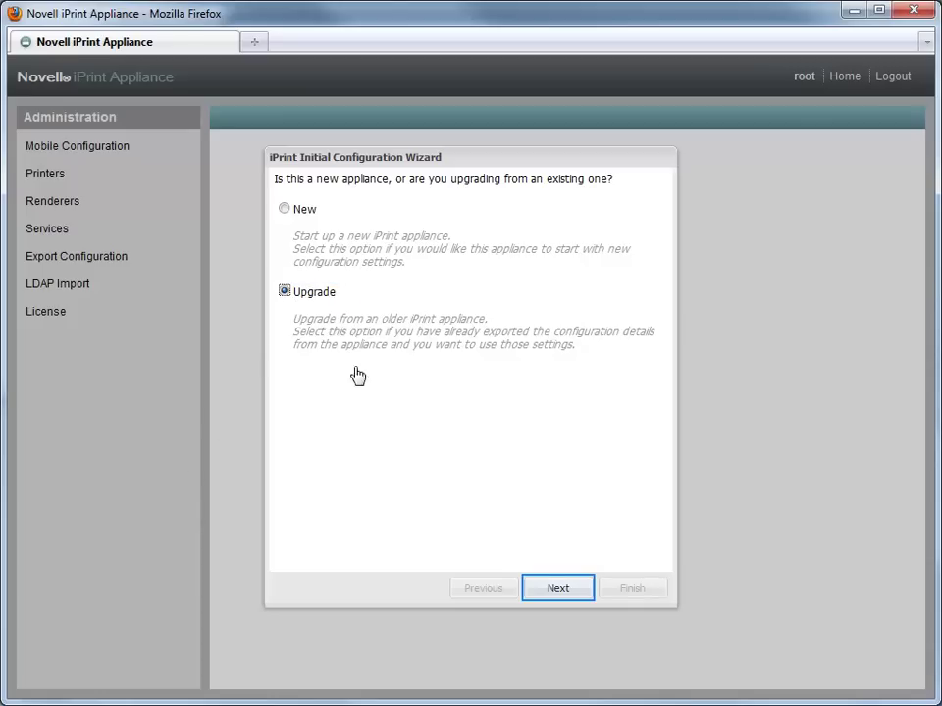
pyautogui.click(566, 594)
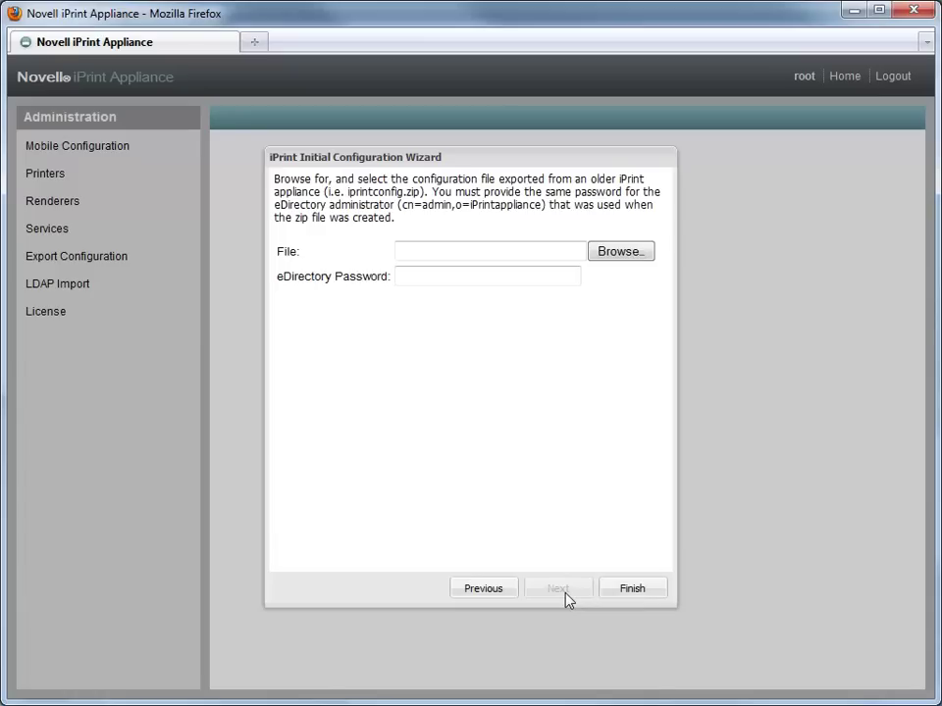
# Step: Load iprintconfig.zip as the configuration file for the upgrade
pyautogui.press('Tab')
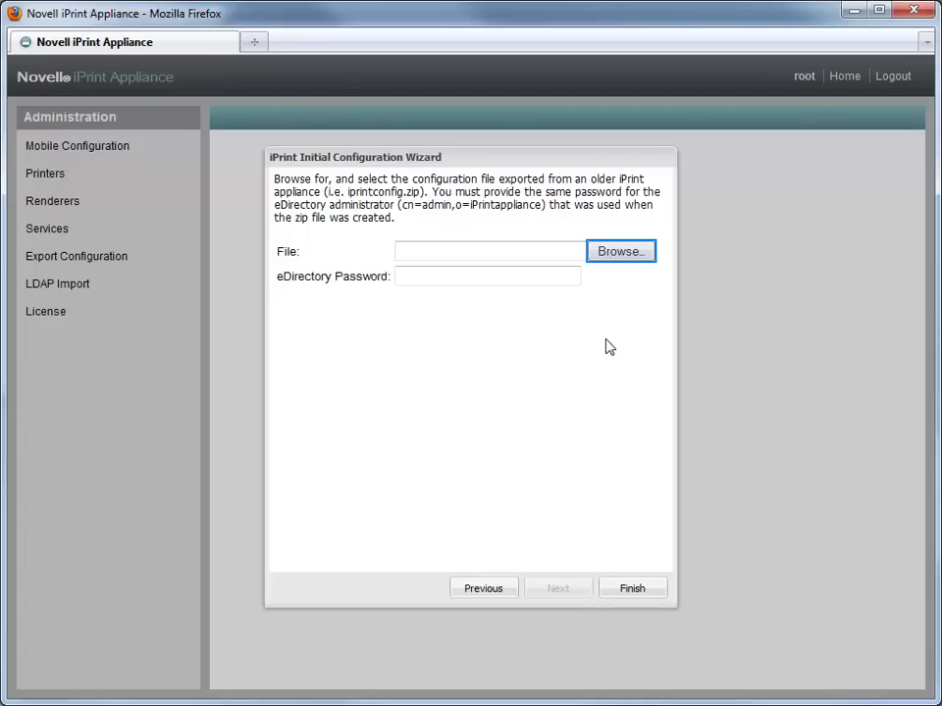
pyautogui.click(622, 255)
pyautogui.hotkey('shift', 'Tab')
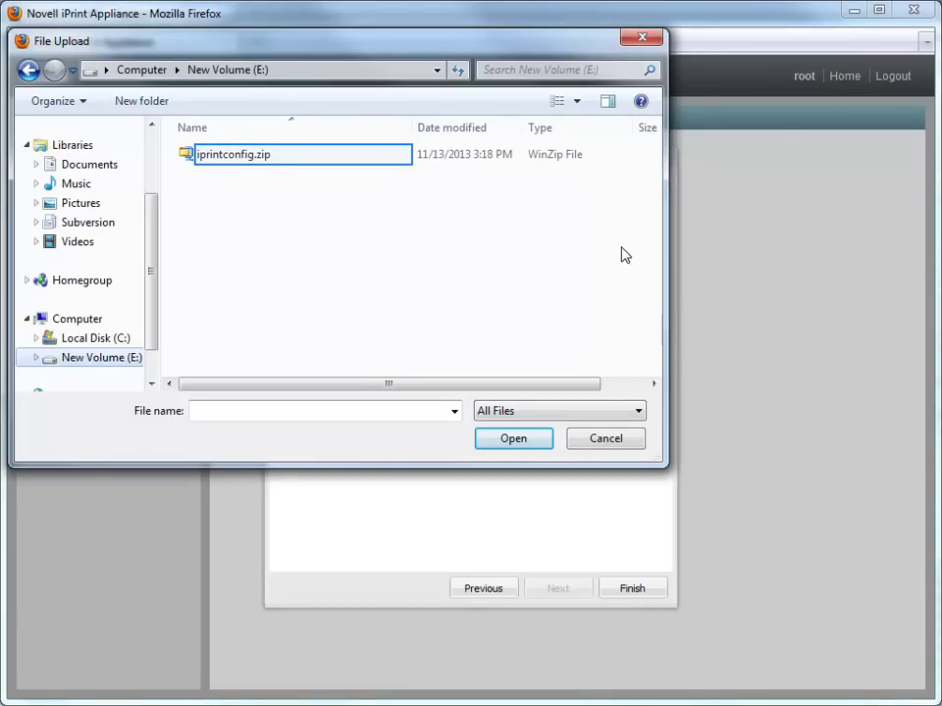
pyautogui.click(257, 155)
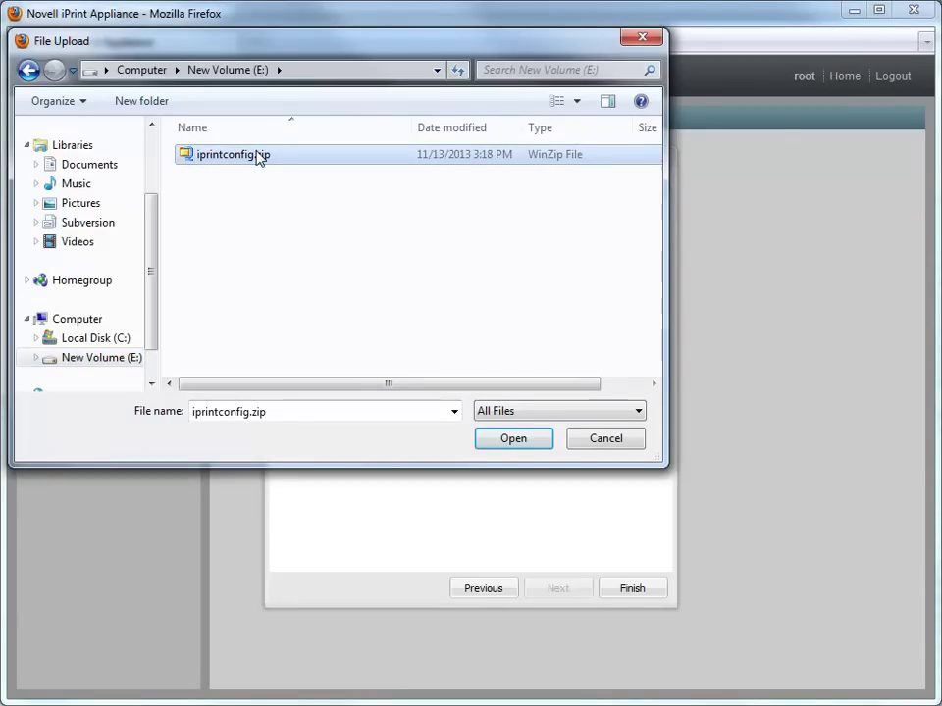
pyautogui.click(494, 438)
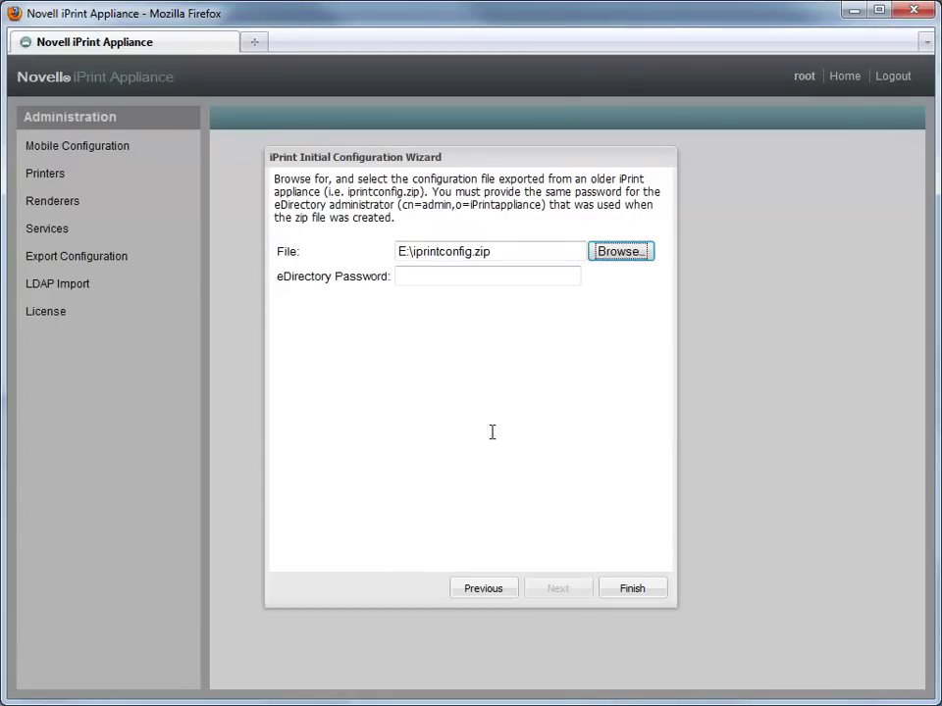
# Step: Enter the eDirectory administrator password, finish the upgrade, and acknowledge the restart alert
pyautogui.press('Tab')
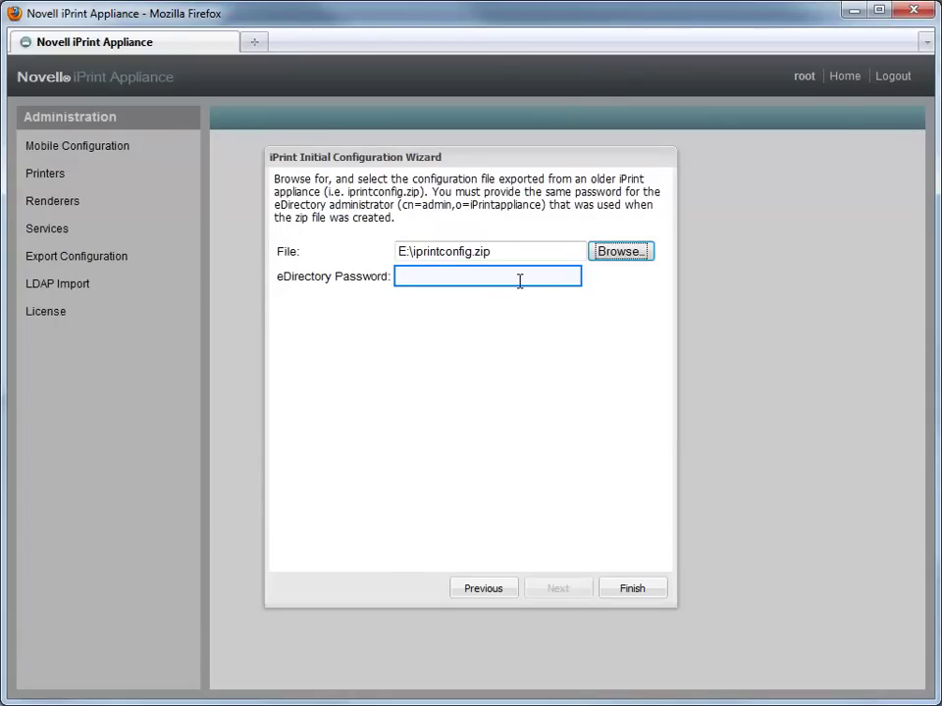
pyautogui.write('novell')
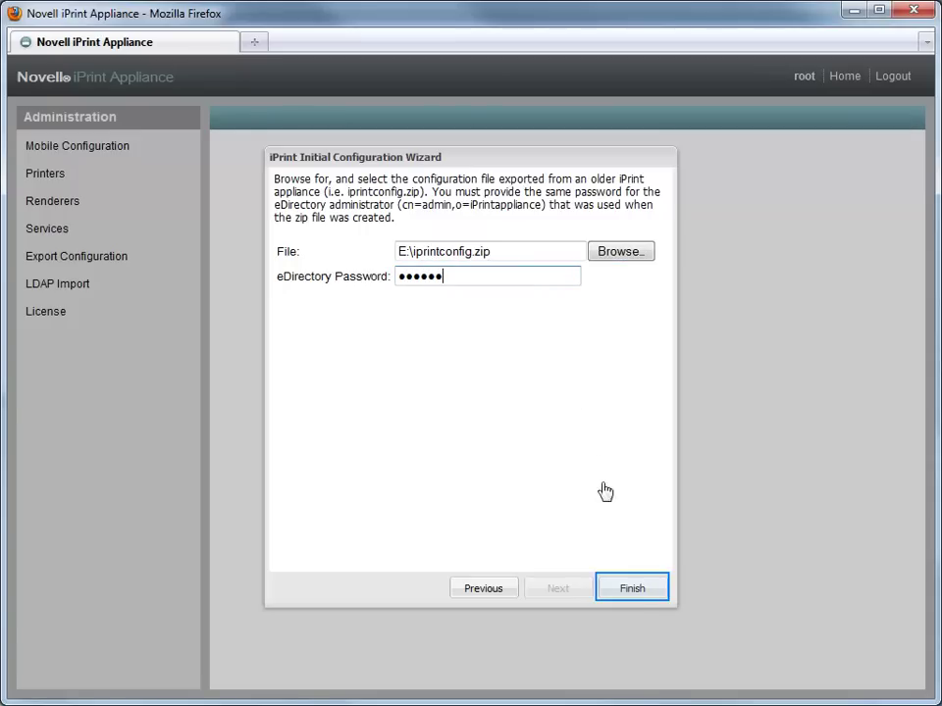
pyautogui.click(644, 590)
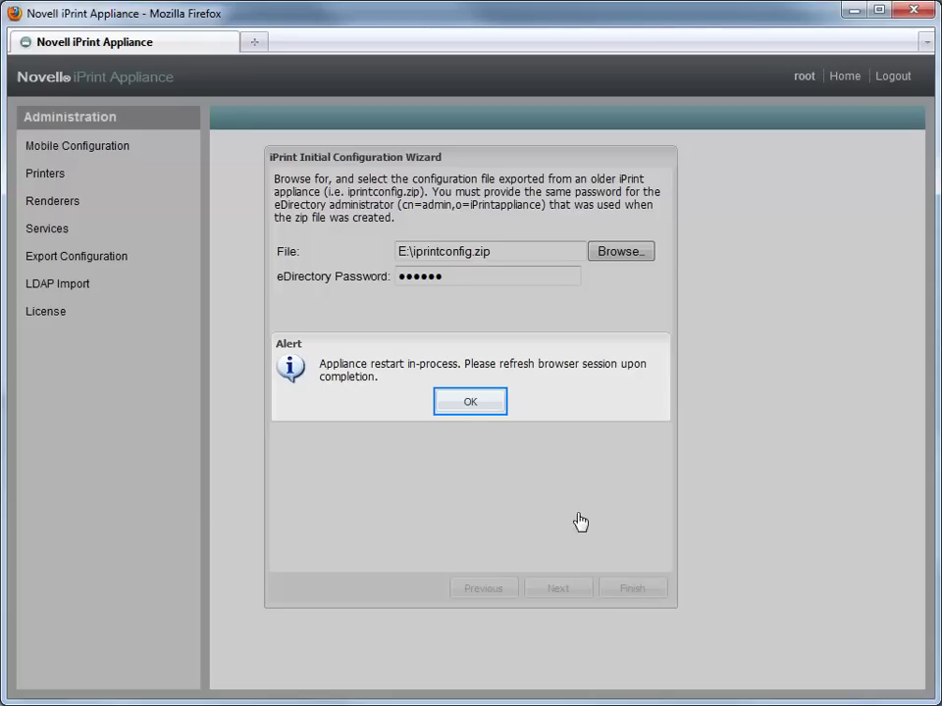
pyautogui.click(471, 404)
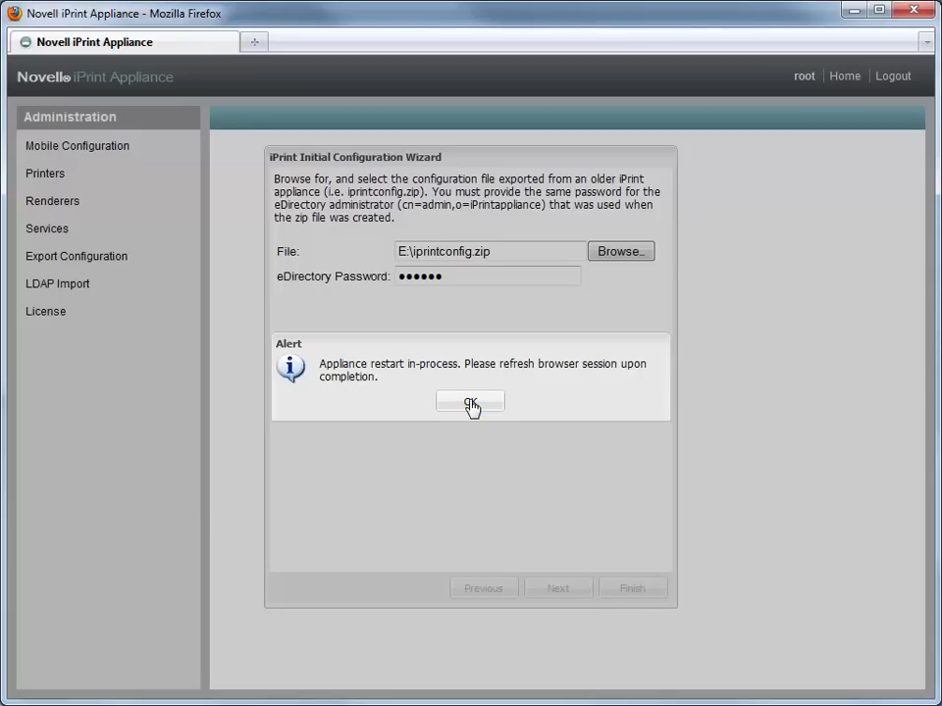